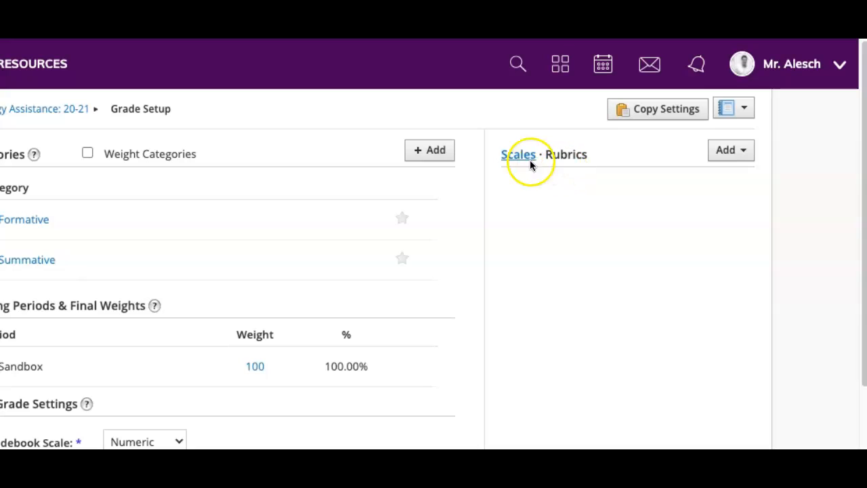
- Start a new rubric from the grade setup page and open its learning objectives picker
{"action": "left_click", "coordinate": [565, 159]}
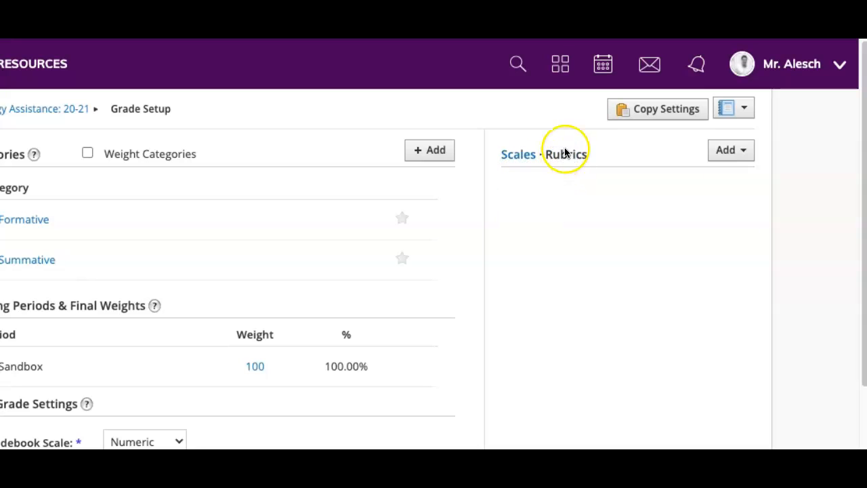
{"action": "left_click", "coordinate": [736, 155]}
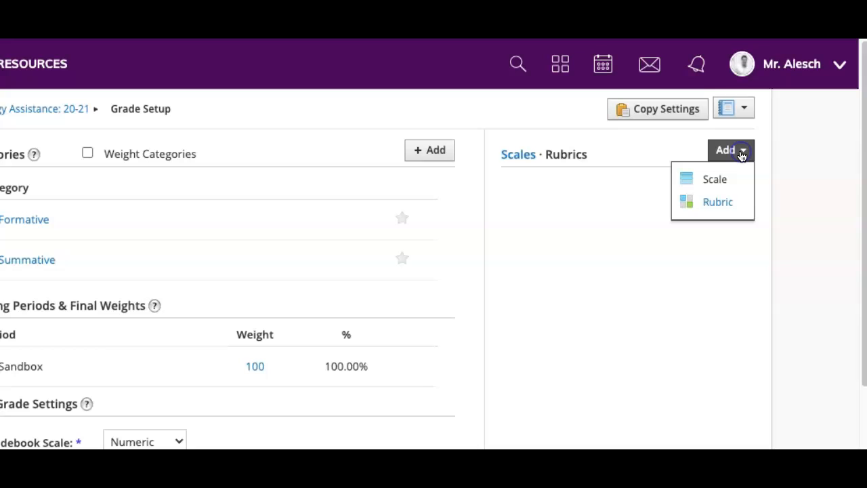
{"action": "left_click", "coordinate": [717, 201]}
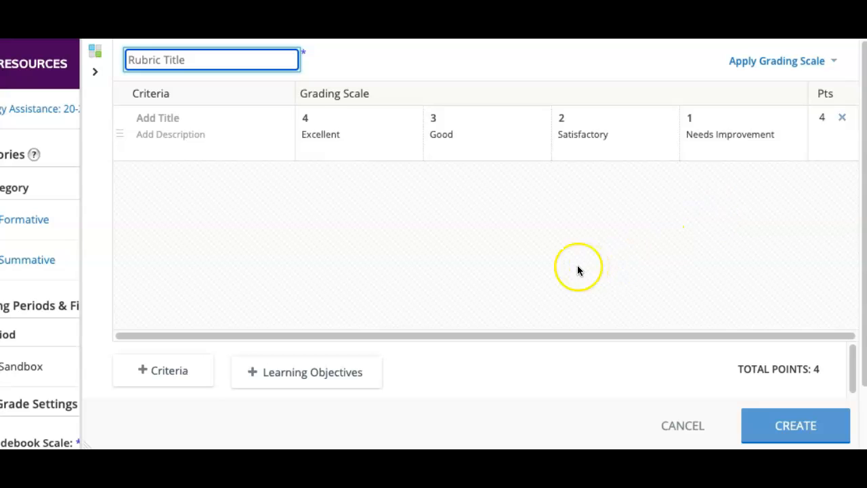
{"action": "left_click", "coordinate": [318, 372]}
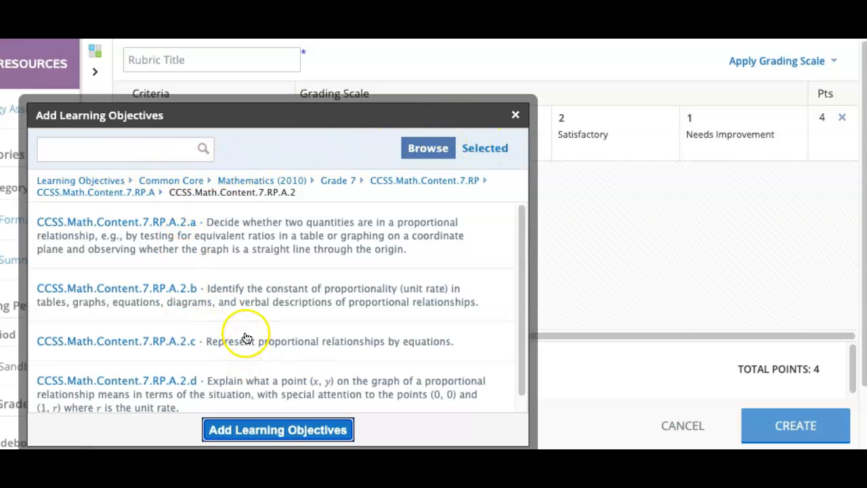
- Return to the root of the learning objectives and look through the available standards collections
{"action": "left_click", "coordinate": [65, 180]}
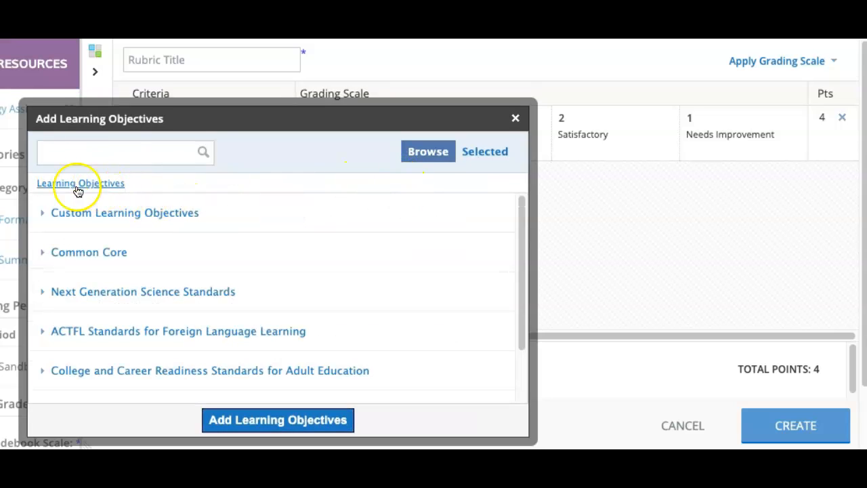
{"action": "scroll", "coordinate": [151, 331], "scroll_direction": "down", "scroll_amount": 1}
{"action": "scroll", "coordinate": [150, 330], "scroll_direction": "down", "scroll_amount": 2}
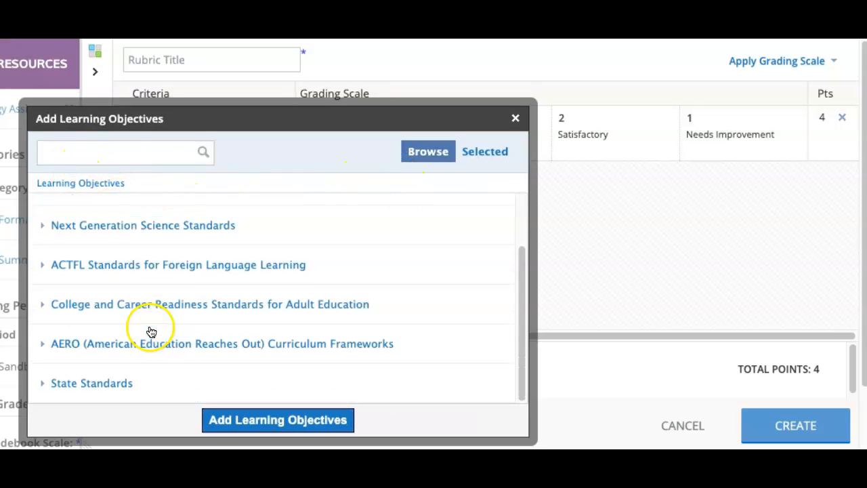
{"action": "scroll", "coordinate": [135, 271], "scroll_direction": "down", "scroll_amount": 1}
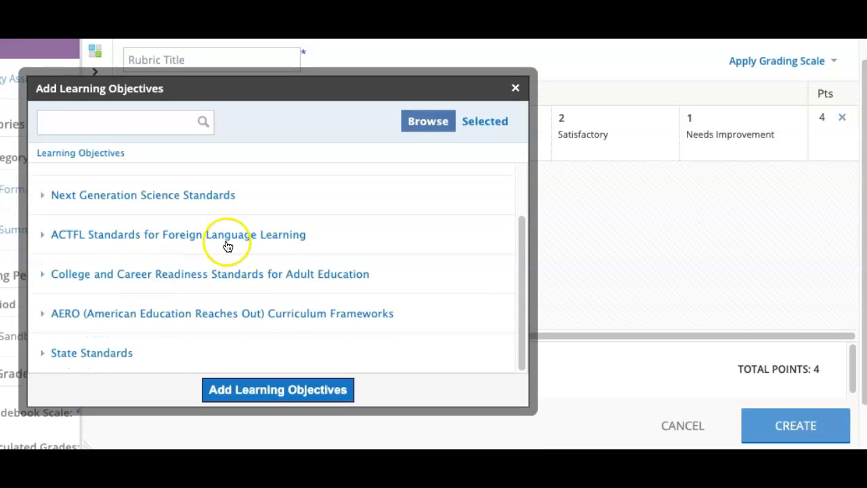
{"action": "scroll", "coordinate": [226, 245], "scroll_direction": "up", "scroll_amount": 2}
{"action": "scroll", "coordinate": [225, 257], "scroll_direction": "up", "scroll_amount": 1}
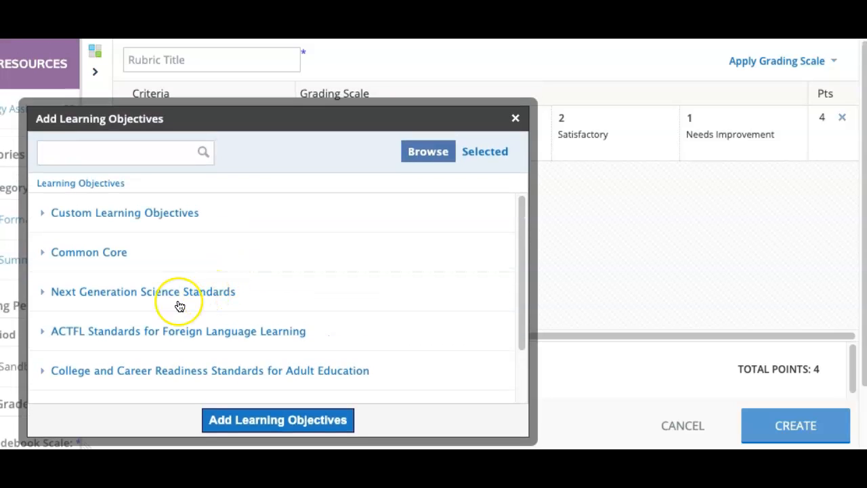
{"action": "left_click", "coordinate": [228, 258]}
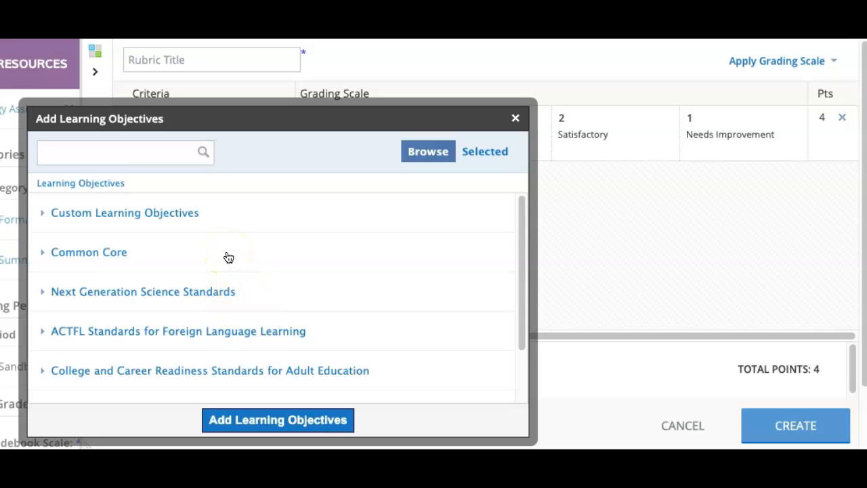
- Examine the personal custom learning objectives under 8th Grade CS Standards
{"action": "left_click", "coordinate": [46, 215]}
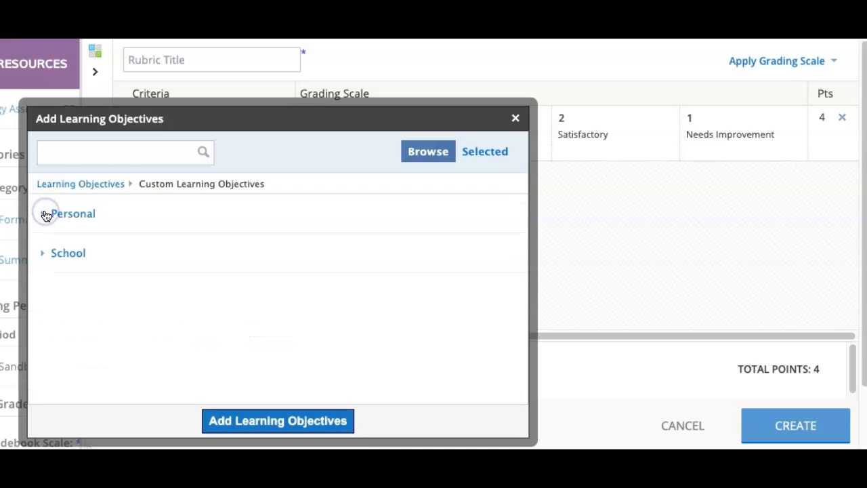
{"action": "left_click", "coordinate": [45, 214]}
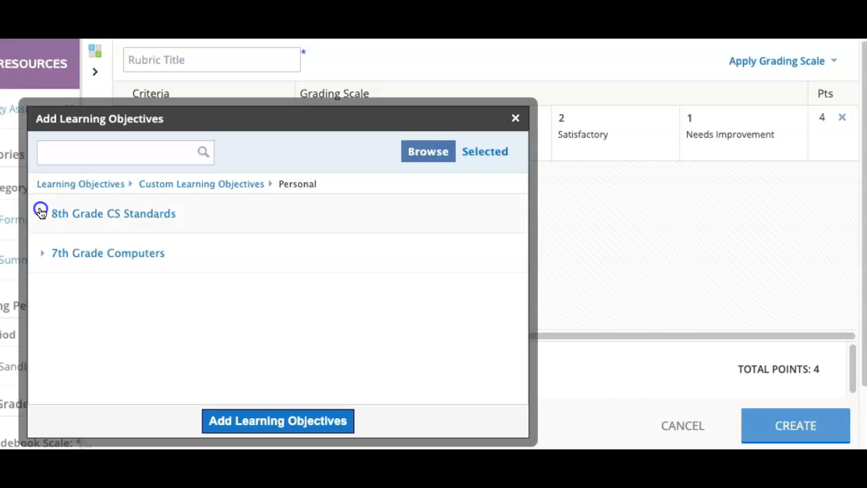
{"action": "left_click", "coordinate": [41, 211]}
{"action": "scroll", "coordinate": [245, 339], "scroll_direction": "down", "scroll_amount": 1}
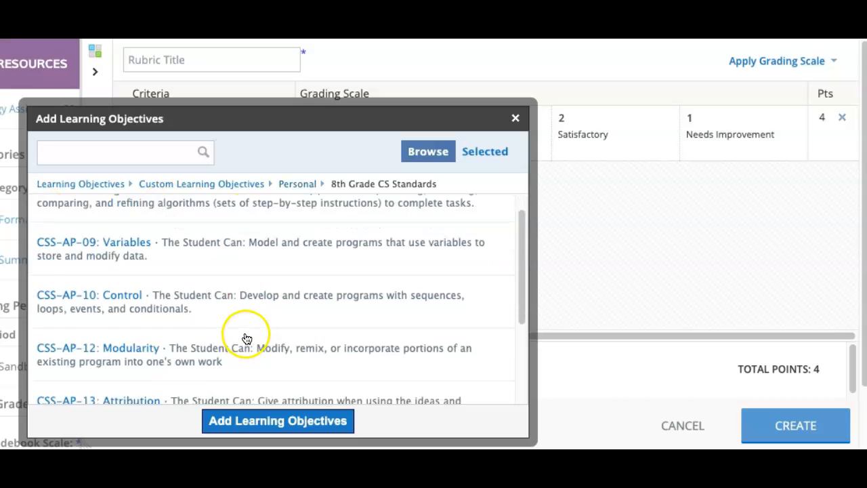
{"action": "scroll", "coordinate": [247, 338], "scroll_direction": "down", "scroll_amount": 5}
{"action": "scroll", "coordinate": [244, 250], "scroll_direction": "up", "scroll_amount": 3}
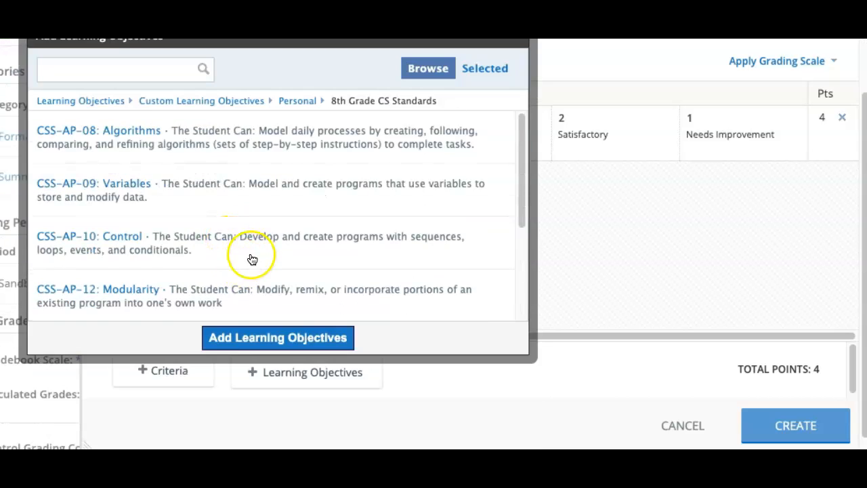
{"action": "scroll", "coordinate": [252, 259], "scroll_direction": "up", "scroll_amount": 2}
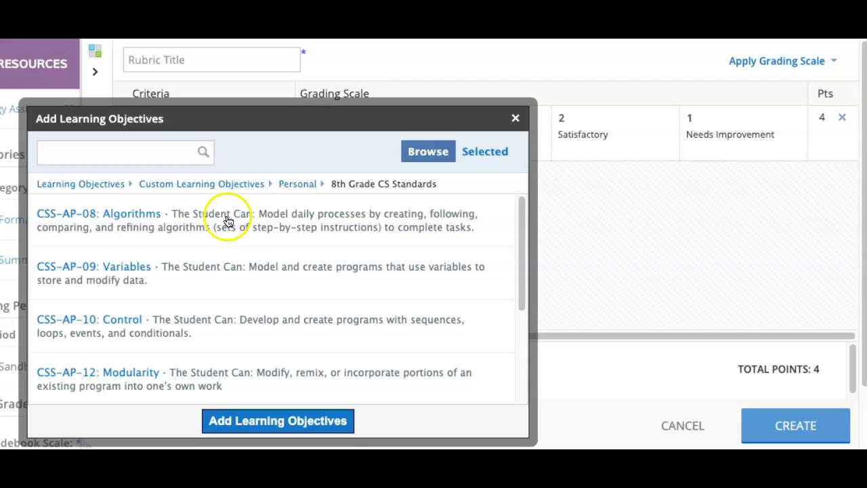
- Go back to the full list of standards and browse to Common Core, Mathematics (2010), Grade 7
{"action": "left_click", "coordinate": [83, 184]}
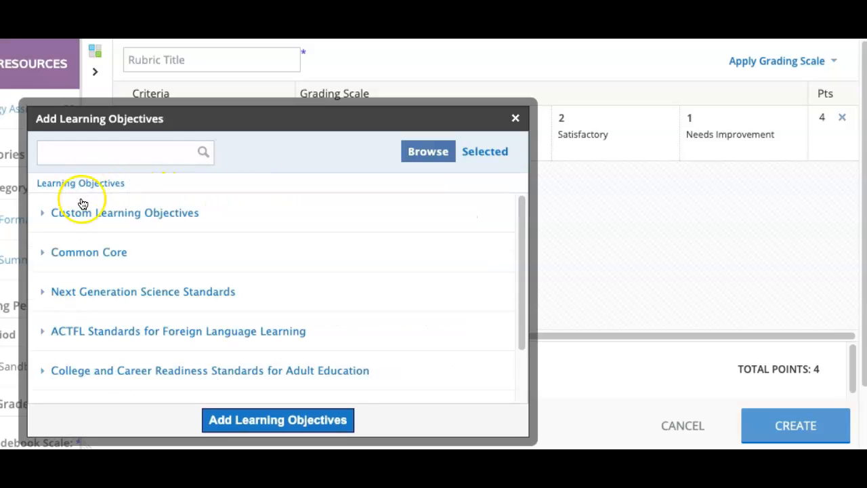
{"action": "scroll", "coordinate": [180, 277], "scroll_direction": "down", "scroll_amount": 3}
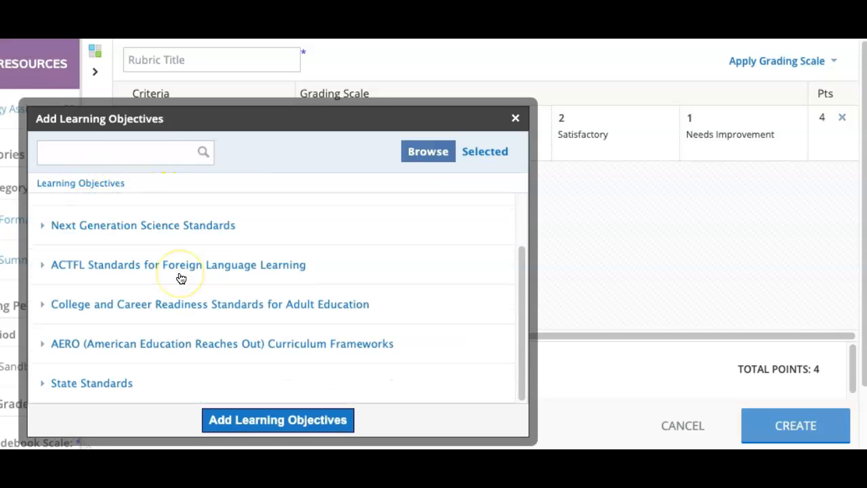
{"action": "scroll", "coordinate": [156, 270], "scroll_direction": "up", "scroll_amount": 3}
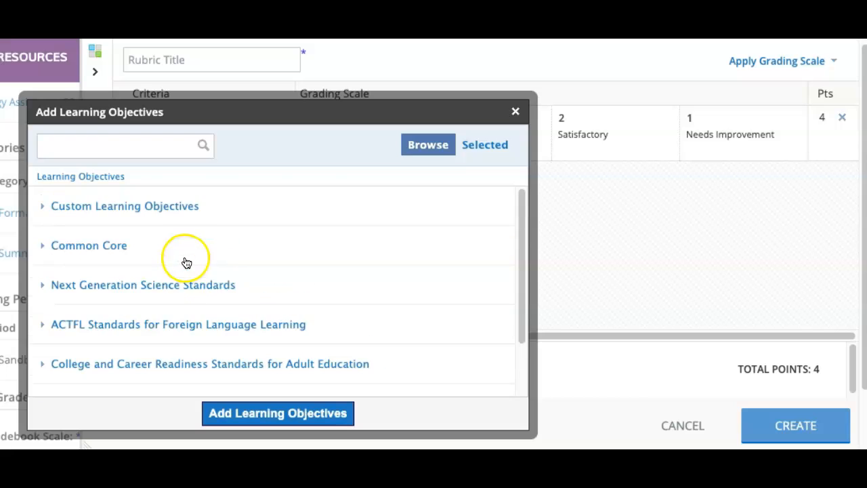
{"action": "left_click", "coordinate": [87, 244]}
{"action": "left_click", "coordinate": [64, 245]}
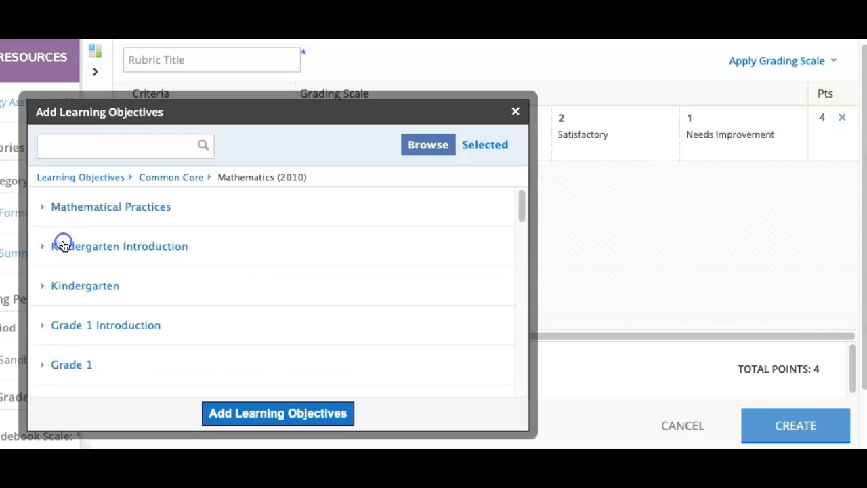
{"action": "scroll", "coordinate": [125, 274], "scroll_direction": "down", "scroll_amount": 5}
{"action": "scroll", "coordinate": [137, 278], "scroll_direction": "down", "scroll_amount": 3}
{"action": "left_click", "coordinate": [81, 331]}
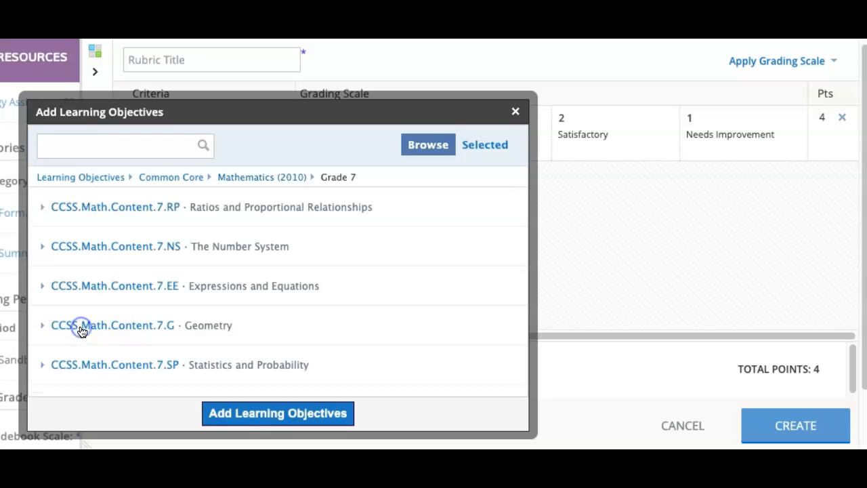
- Add objective CCSS.Math.Content.7.NS.A.1.a from The Number System to the rubric as a criterion
{"action": "left_click", "coordinate": [216, 246]}
{"action": "left_click", "coordinate": [198, 225]}
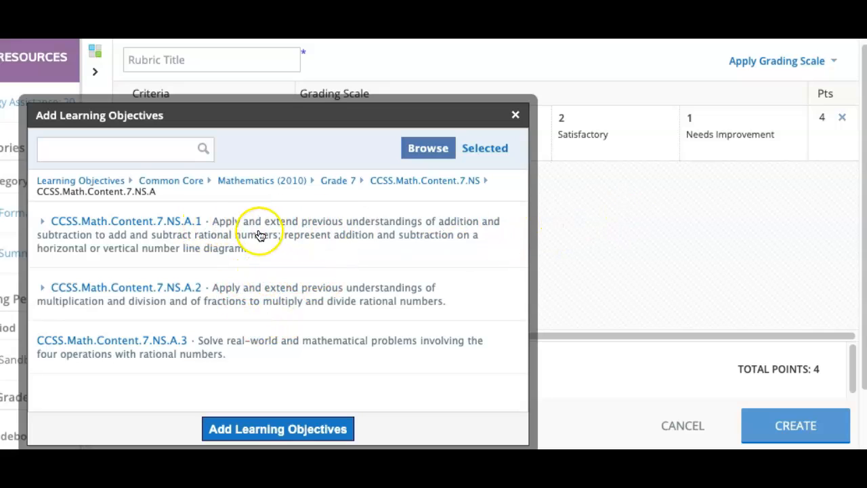
{"action": "left_click", "coordinate": [205, 233]}
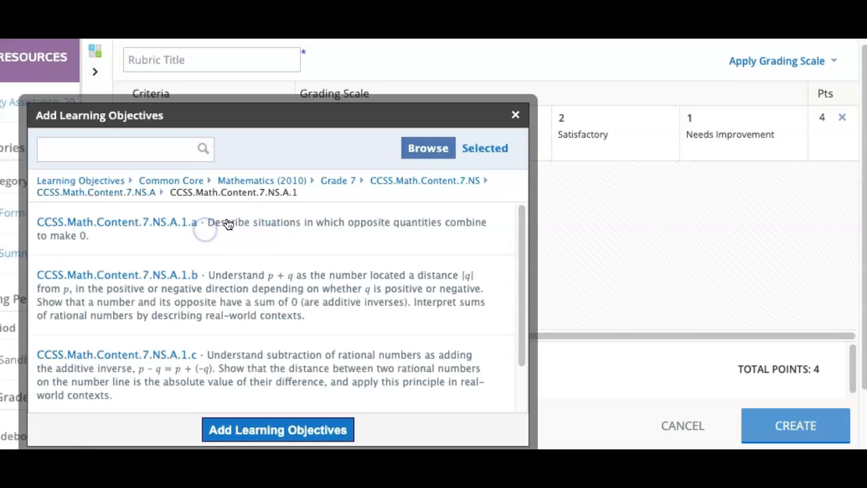
{"action": "left_click", "coordinate": [237, 235]}
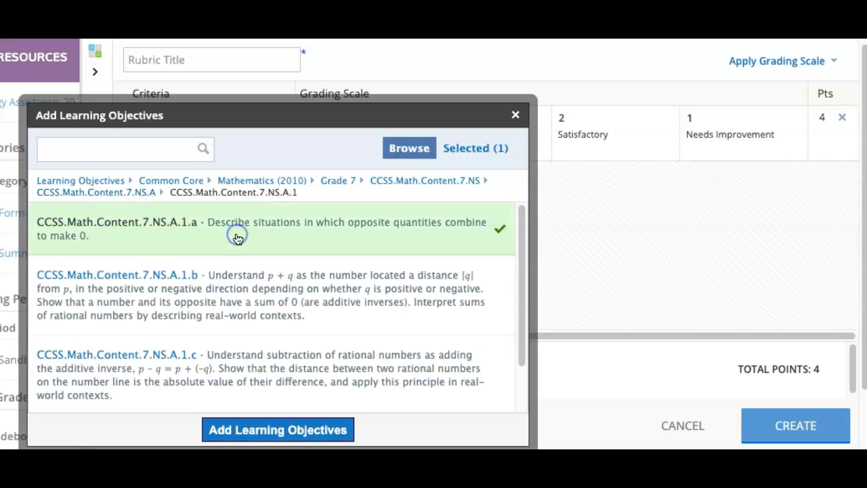
{"action": "left_click", "coordinate": [291, 429]}
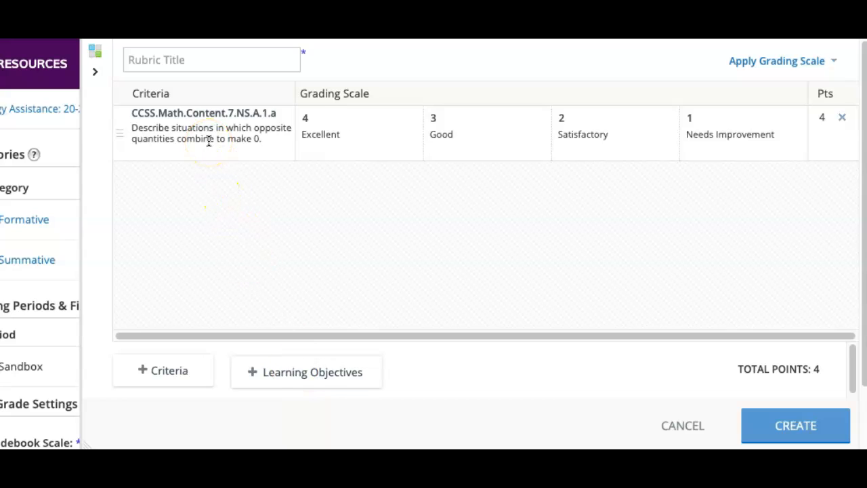
- Add objective CCSS.Math.Content.7.NS.A.1.c to the rubric as a second criterion
{"action": "left_click", "coordinate": [324, 380]}
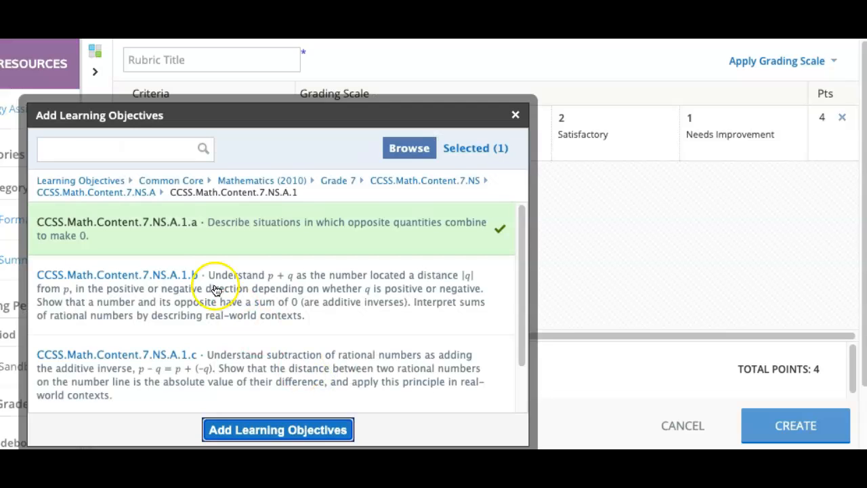
{"action": "left_click", "coordinate": [223, 362]}
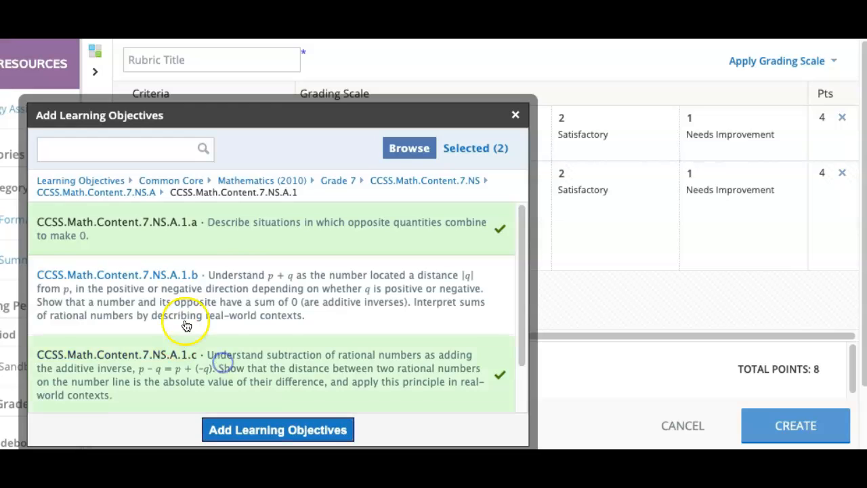
{"action": "left_click", "coordinate": [288, 430]}
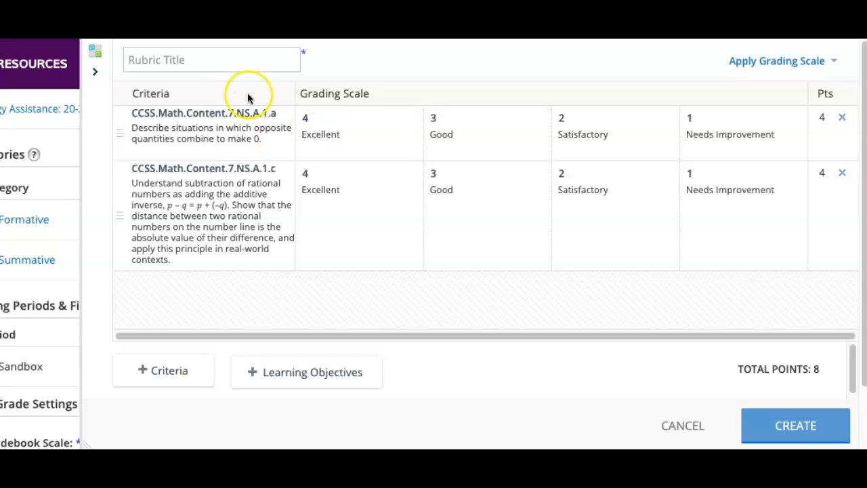
- Title the rubric "Aligned Rubric"
{"action": "left_click", "coordinate": [163, 55]}
{"action": "type", "text": "al"}
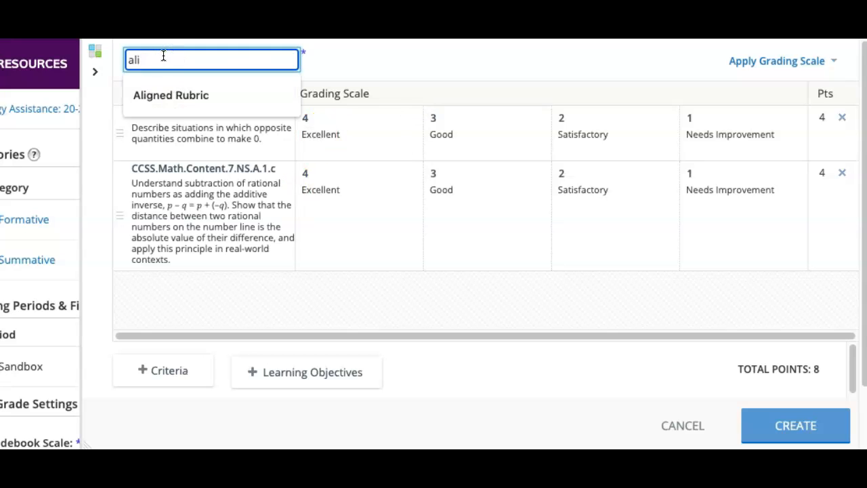
{"action": "type", "text": "i"}
{"action": "left_click", "coordinate": [170, 94]}
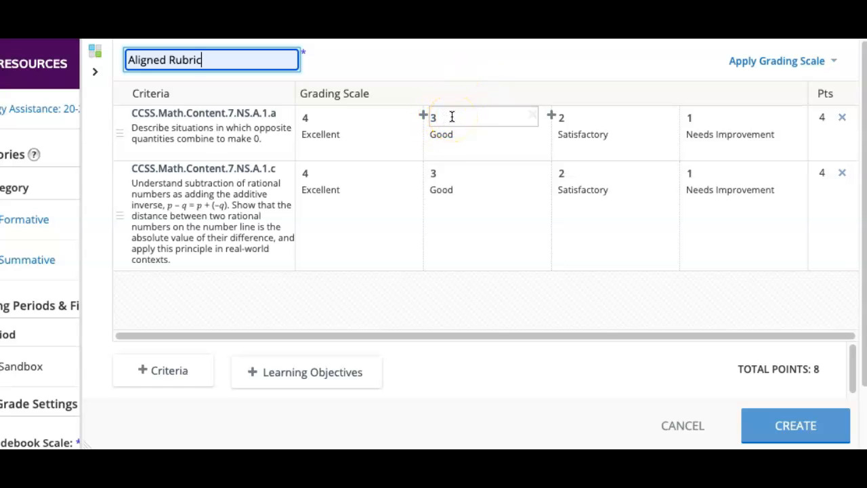
{"action": "left_click", "coordinate": [451, 66]}
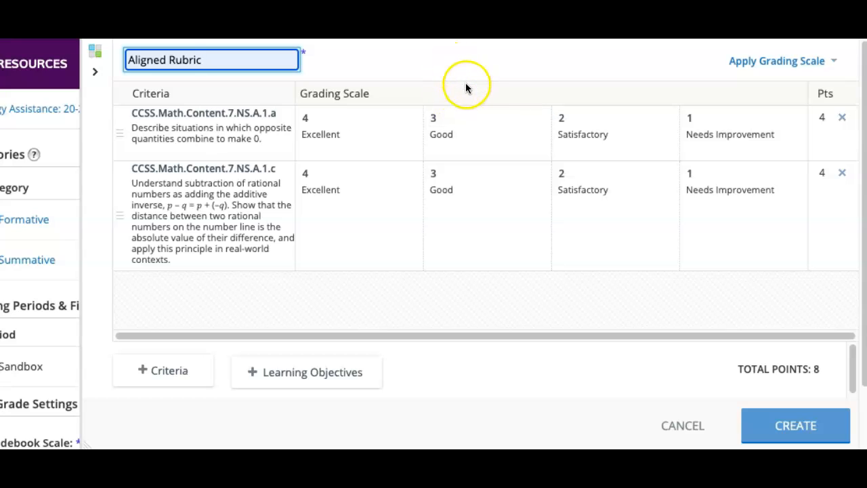
- Set the Excellent level of the 7.NS.A.1.a criterion to 10 points
{"action": "left_click", "coordinate": [342, 124]}
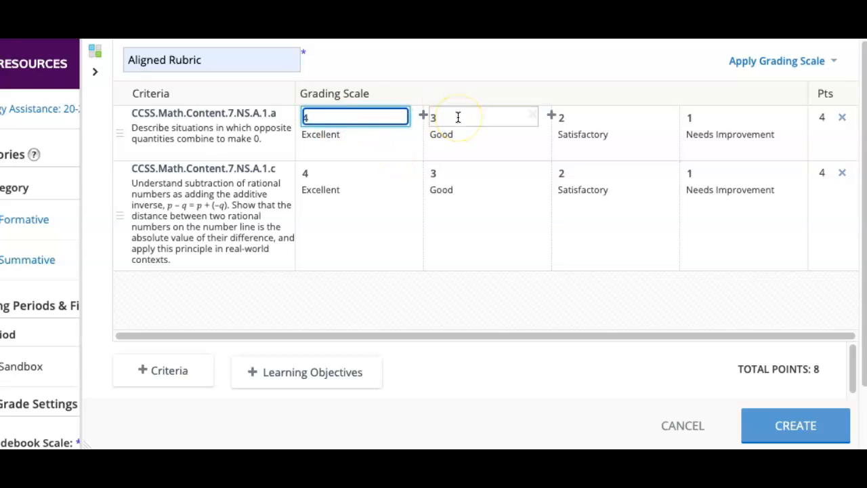
{"action": "key", "text": "BackSpace"}
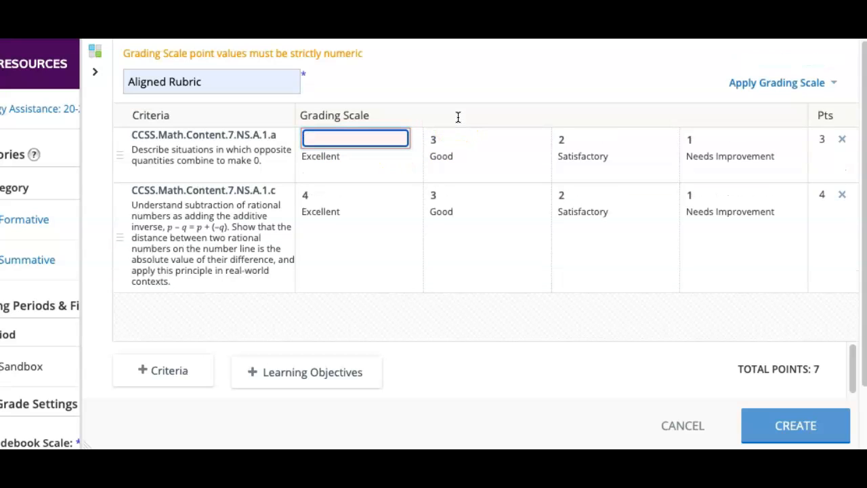
{"action": "type", "text": "10"}
{"action": "left_click", "coordinate": [429, 50]}
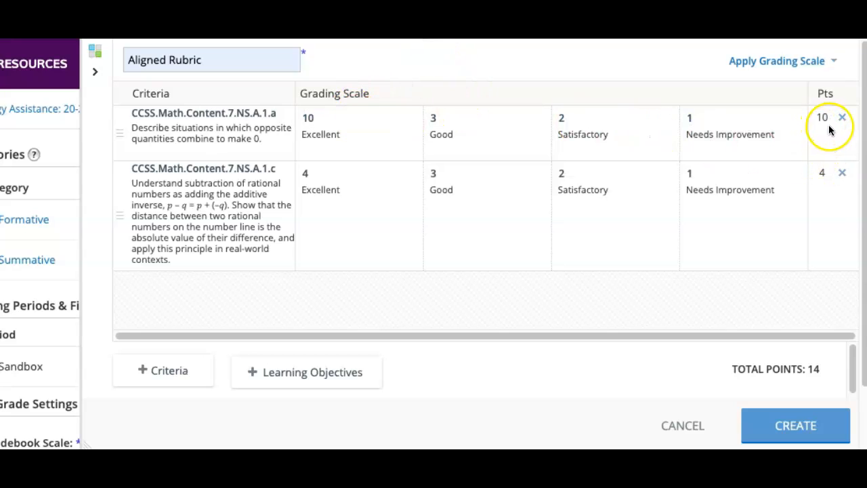
- Set the 7.NS.A.1.a criterion's Good level to 8 points and its Satisfactory level to 7 points
{"action": "left_click", "coordinate": [456, 115]}
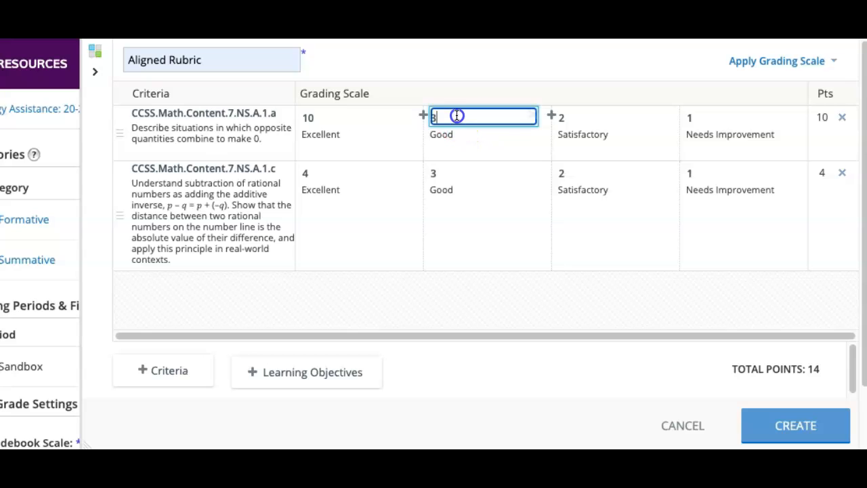
{"action": "key", "text": "BackSpace"}
{"action": "type", "text": "8"}
{"action": "left_click", "coordinate": [580, 116]}
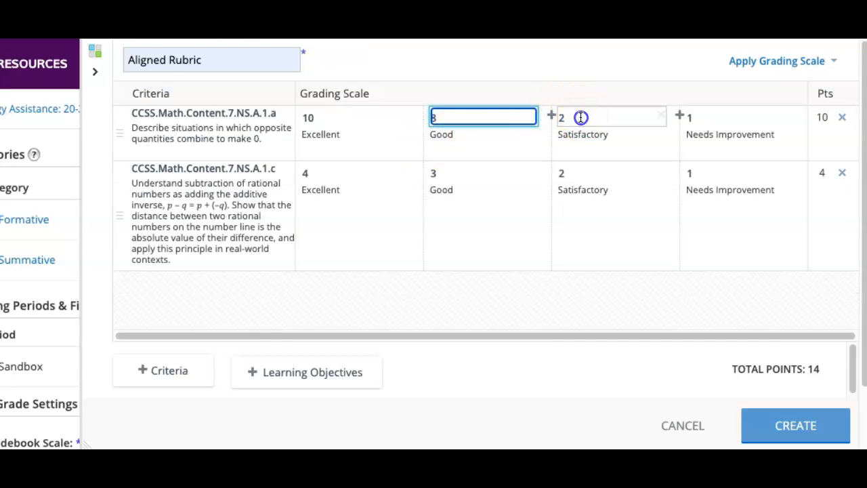
{"action": "key", "text": "BackSpace"}
{"action": "type", "text": "7"}
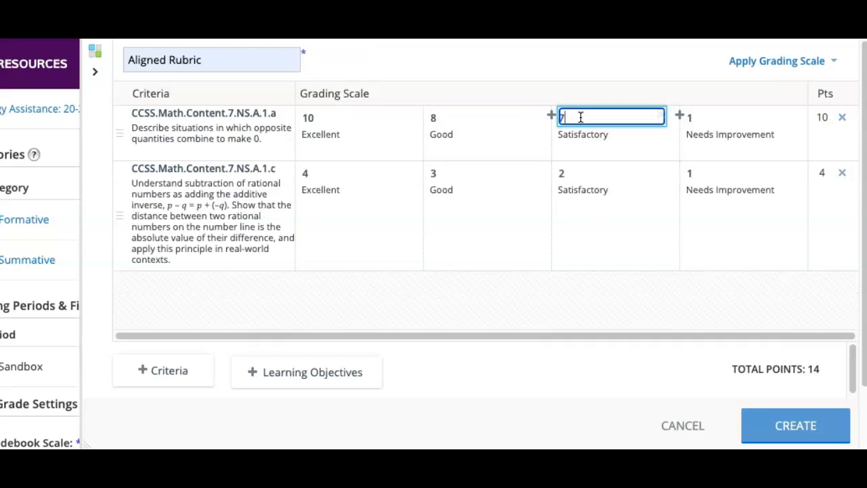
- Set the 7.NS.A.1.a criterion's Needs Improvement level to 5 points and create the rubric
{"action": "left_click", "coordinate": [717, 114]}
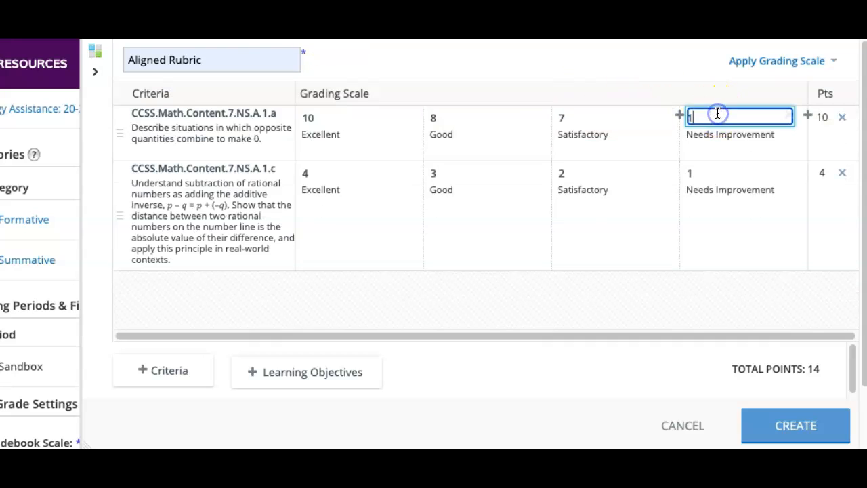
{"action": "key", "text": "BackSpace"}
{"action": "type", "text": "5"}
{"action": "left_click", "coordinate": [659, 62]}
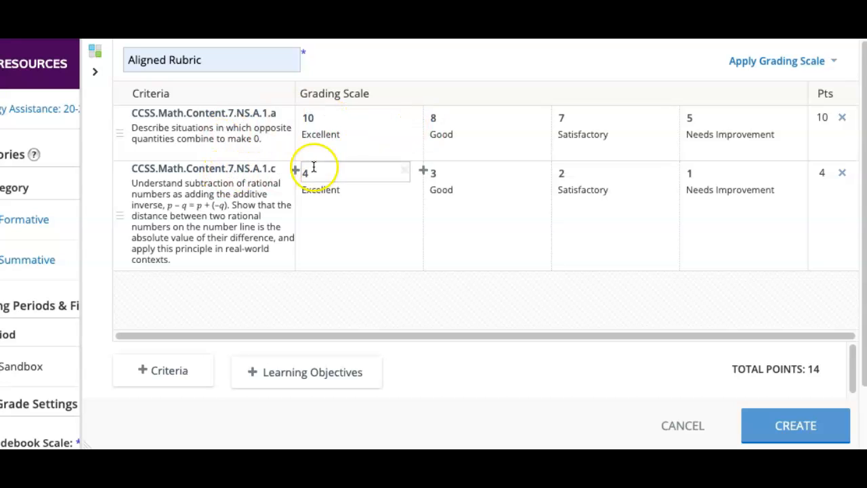
{"action": "left_click", "coordinate": [795, 425]}
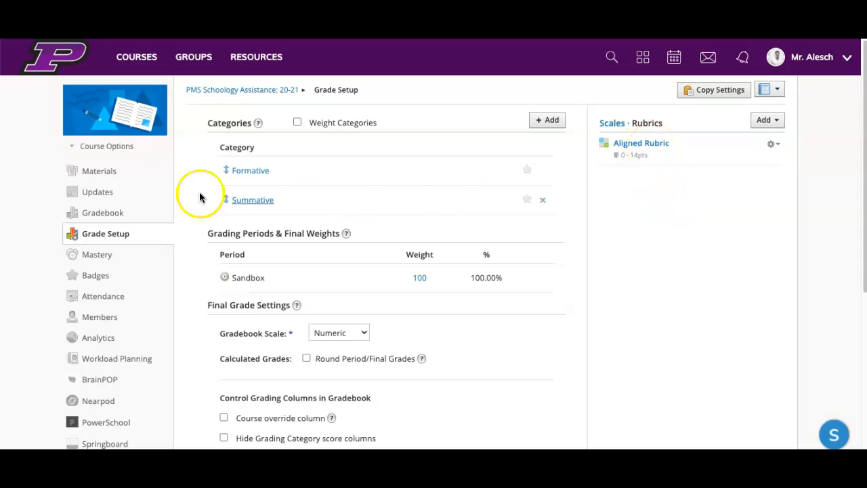
- Change the Scale/Rubric of Sample Assignment 1 - Numeric Scale to Aligned Rubric and save the assignment
{"action": "left_click", "coordinate": [93, 174]}
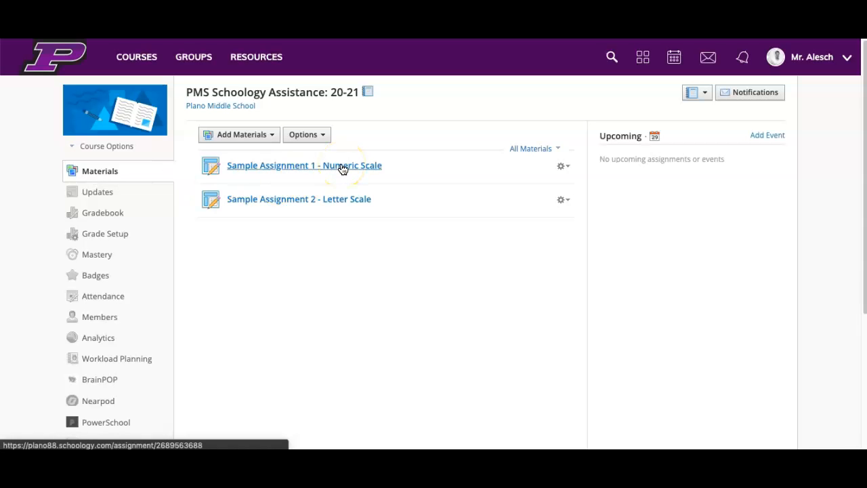
{"action": "left_click", "coordinate": [561, 166]}
{"action": "left_click", "coordinate": [571, 183]}
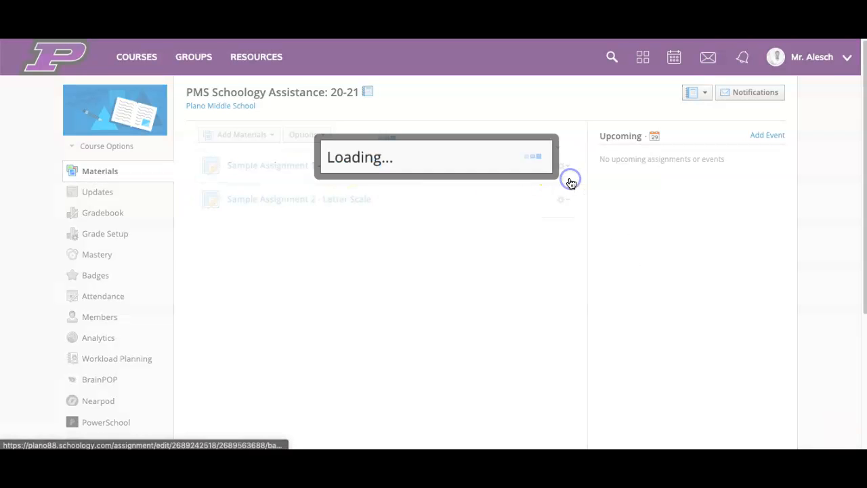
{"action": "scroll", "coordinate": [509, 309], "scroll_direction": "down", "scroll_amount": 3}
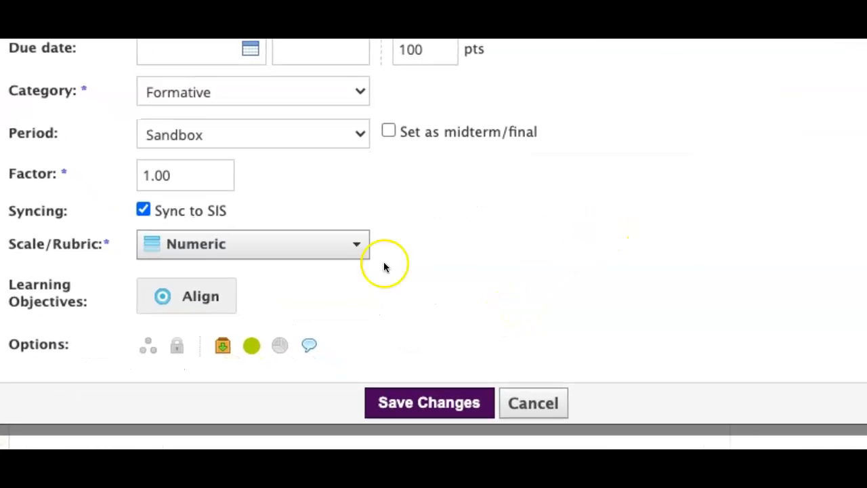
{"action": "left_click", "coordinate": [332, 248]}
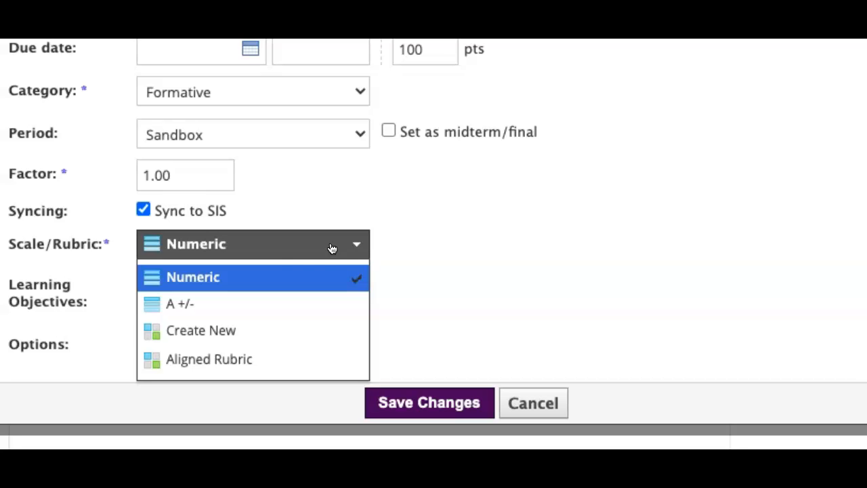
{"action": "left_click", "coordinate": [190, 360]}
{"action": "scroll", "coordinate": [594, 217], "scroll_direction": "down", "scroll_amount": 5}
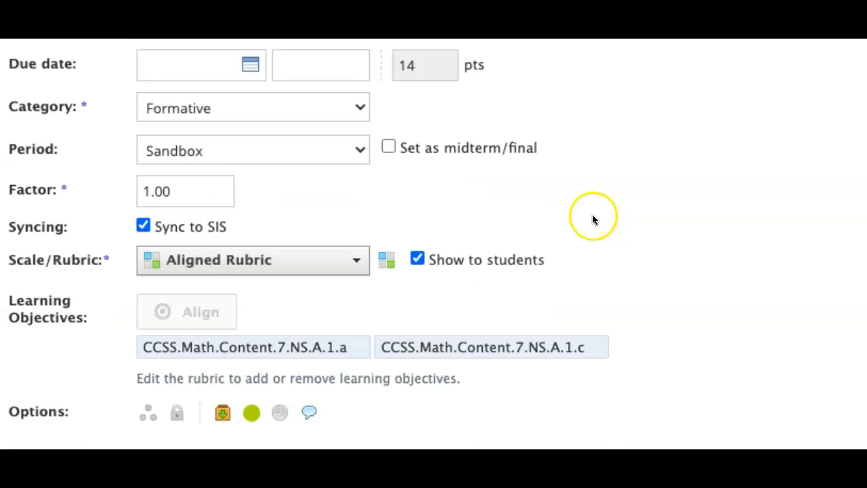
{"action": "left_click", "coordinate": [431, 436]}
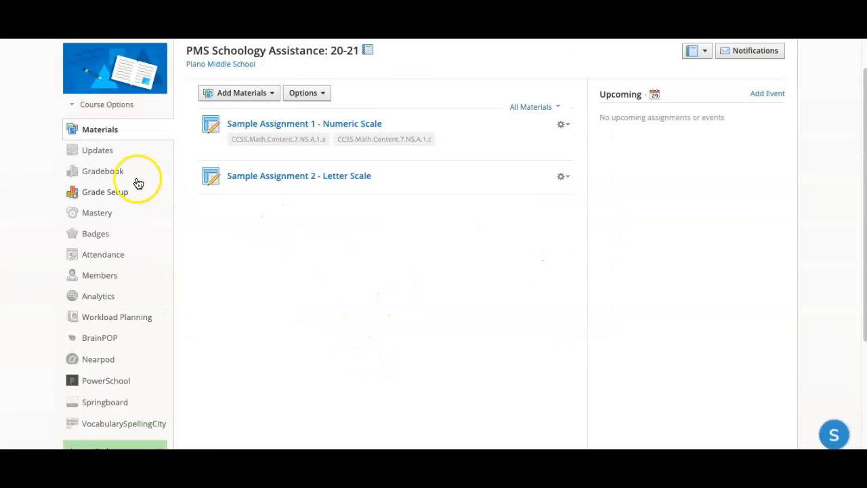
- In Sample Assignment 1's grades, rate the student on the rubric as Good for 7.NS.A.1.a and Satisfactory for 7.NS.A.1.c
{"action": "left_click", "coordinate": [295, 126]}
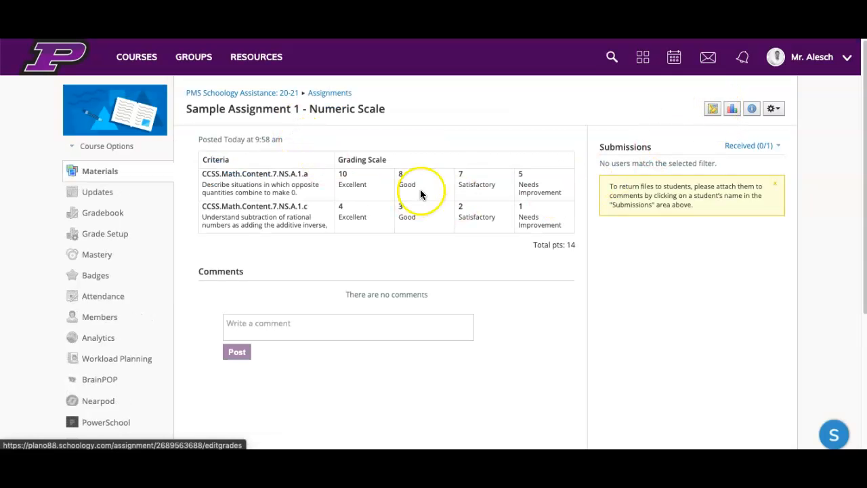
{"action": "left_click", "coordinate": [713, 109]}
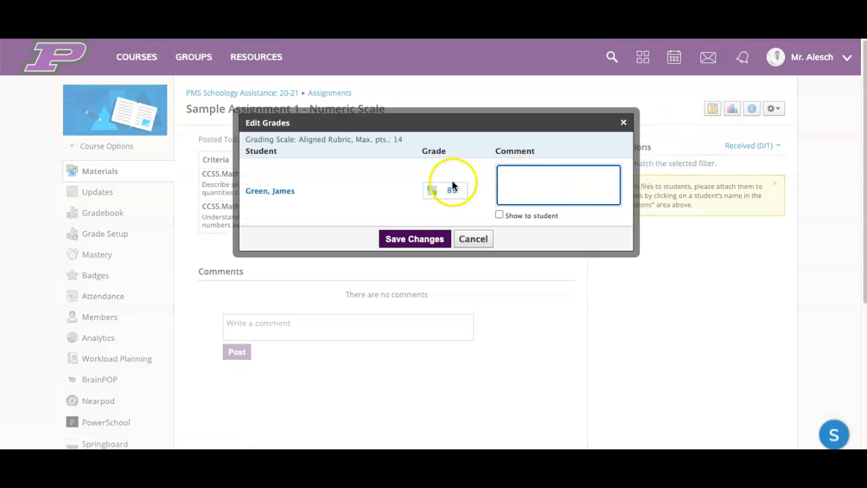
{"action": "left_click", "coordinate": [431, 189]}
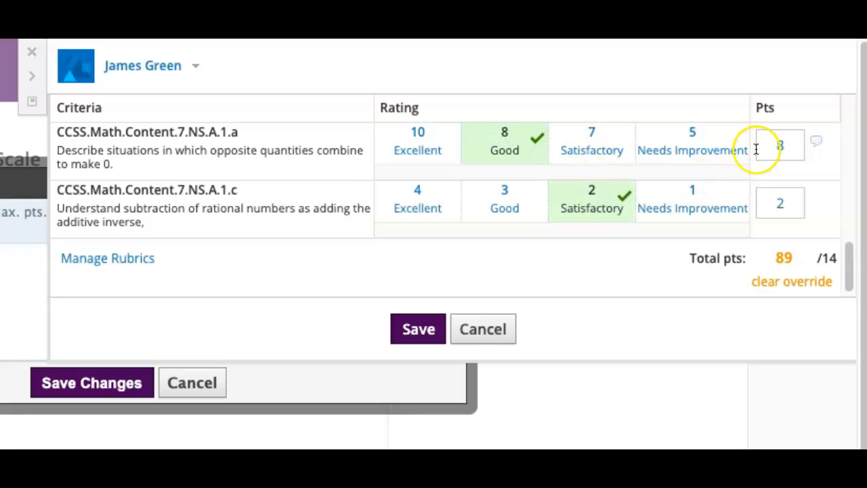
- Clear the override on the student's total points, then save the rubric score and the assignment's grade changes
{"action": "left_click", "coordinate": [797, 281]}
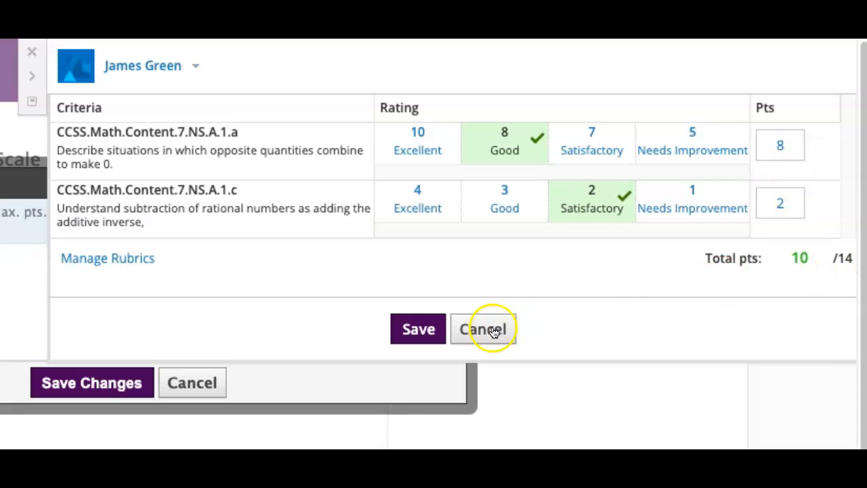
{"action": "left_click", "coordinate": [414, 329]}
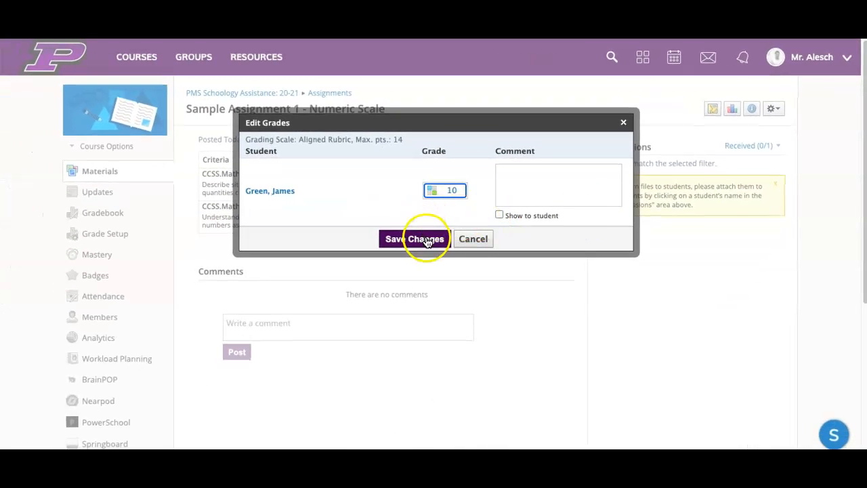
{"action": "left_click", "coordinate": [422, 240]}
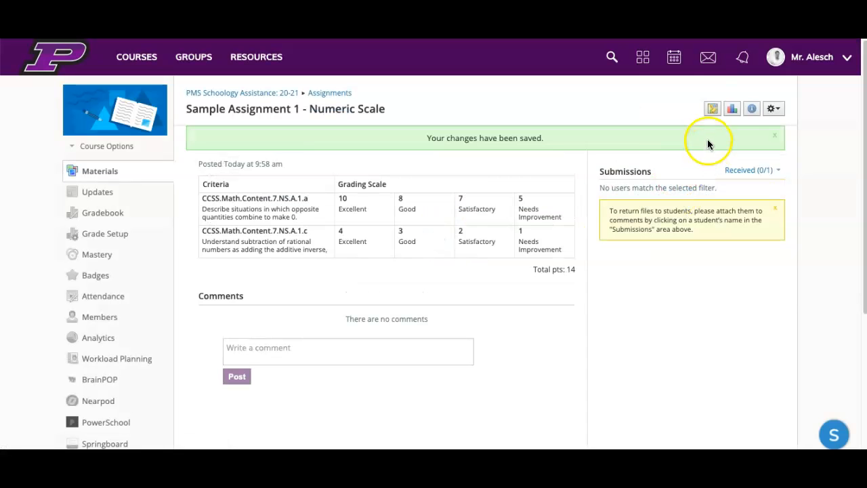
- Open the course's Grade Setup page
{"action": "left_click", "coordinate": [100, 235]}
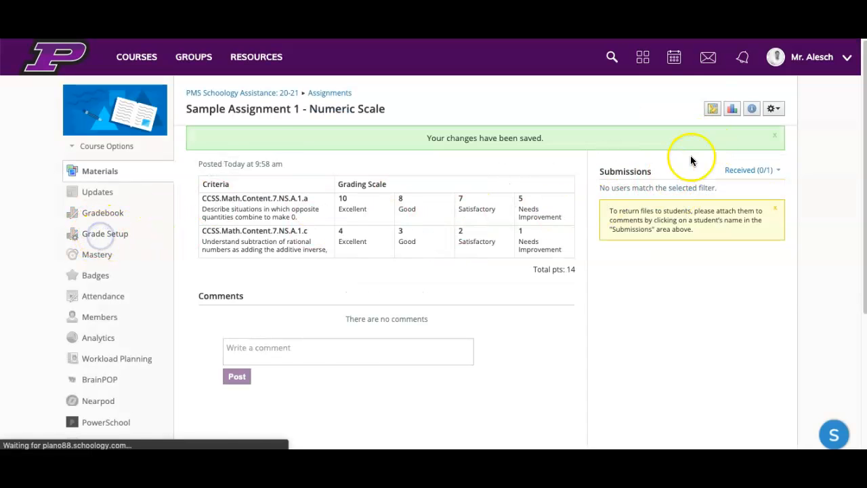